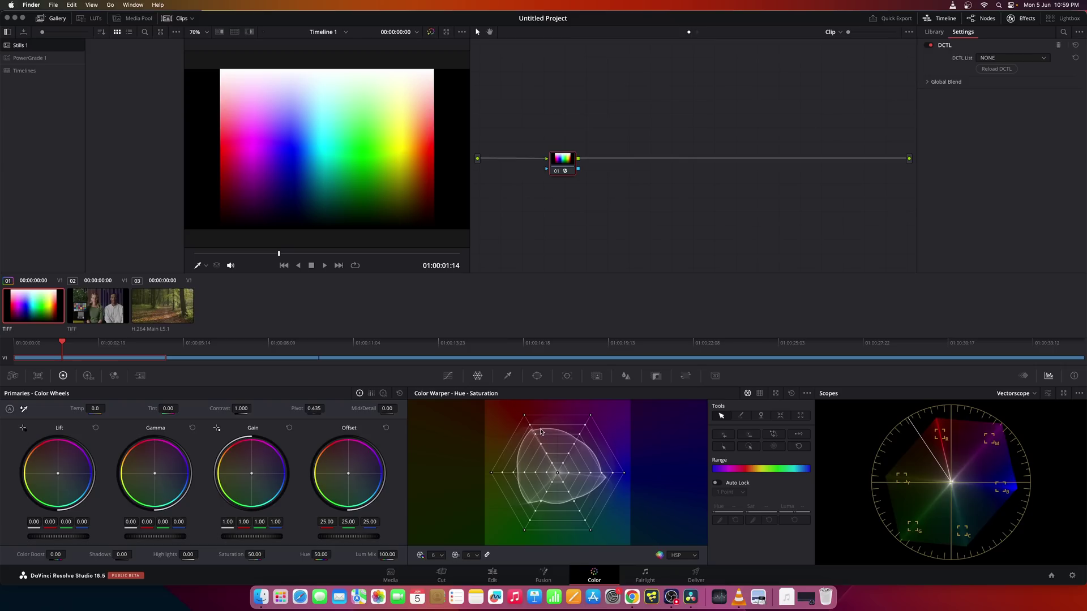
- With Resolve in front, bring up the DCTL List for the colour chart clip's node
click(453, 451)
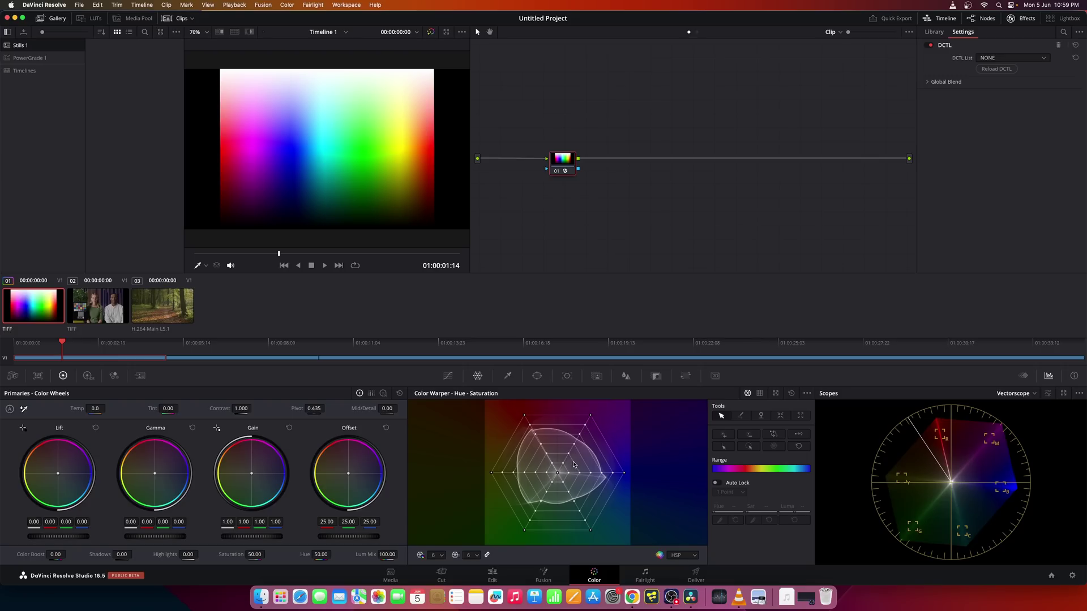
click(1013, 57)
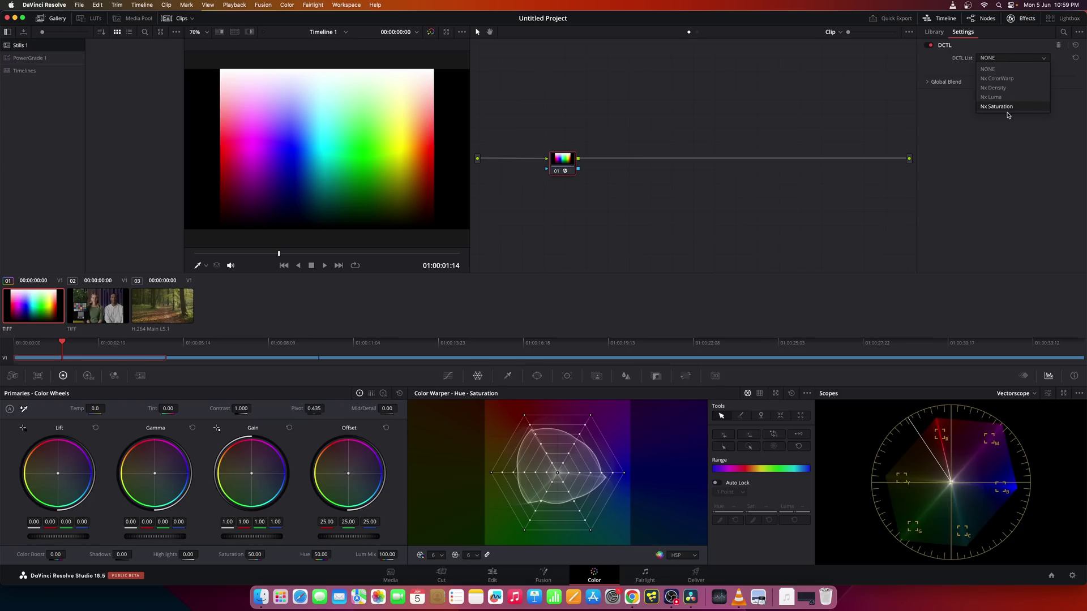
- Apply Nx ColorWarp to the chart node and float the vectorscope in its own window
click(1017, 82)
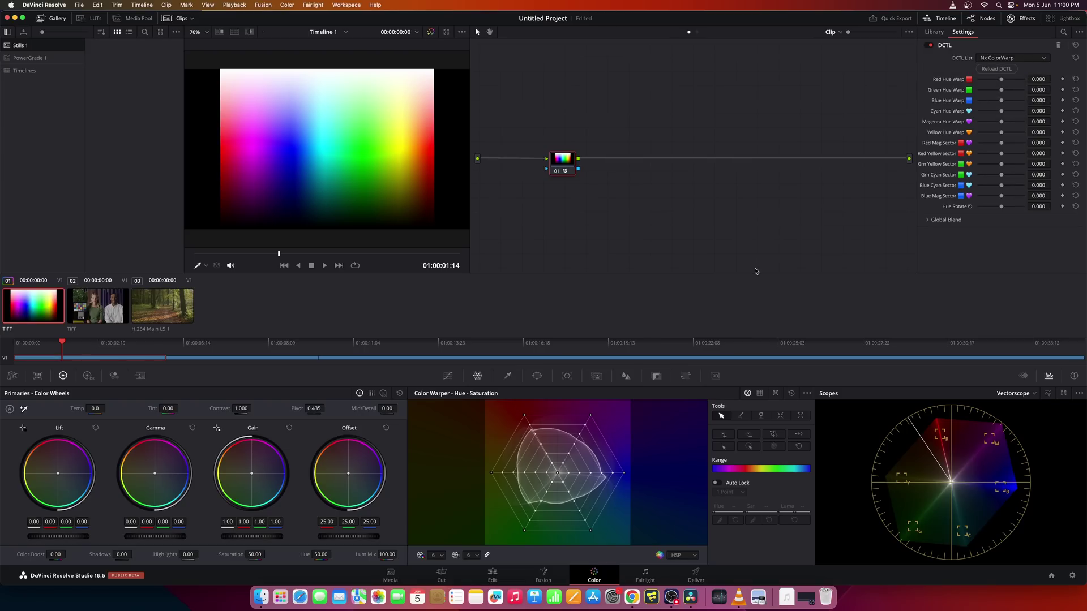
click(1064, 394)
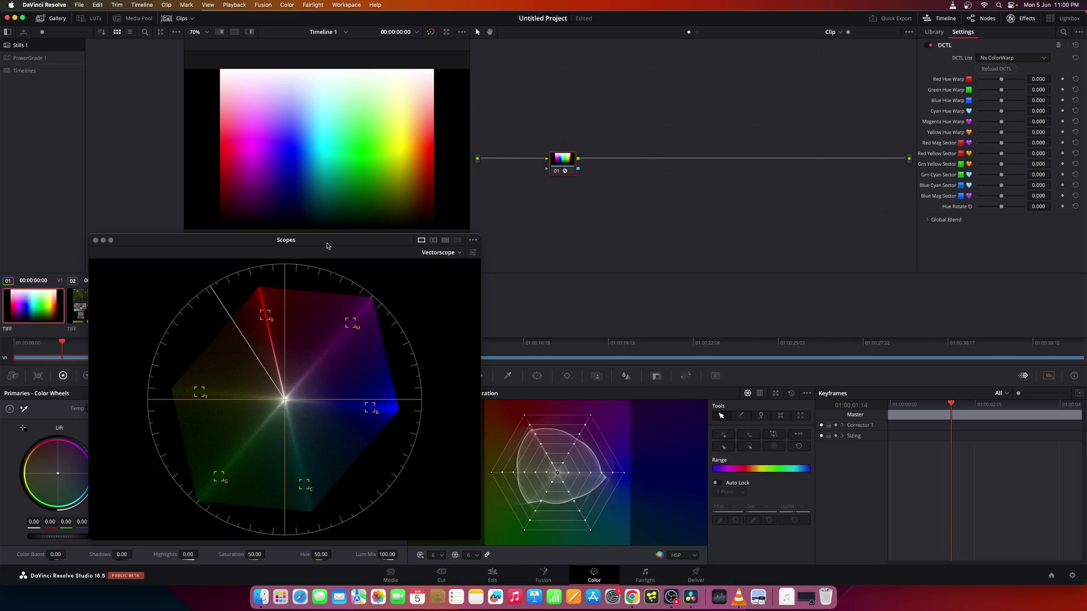
mouse_move(327, 244)
mouse_down()
mouse_move(359, 262)
mouse_move(334, 261)
mouse_up()
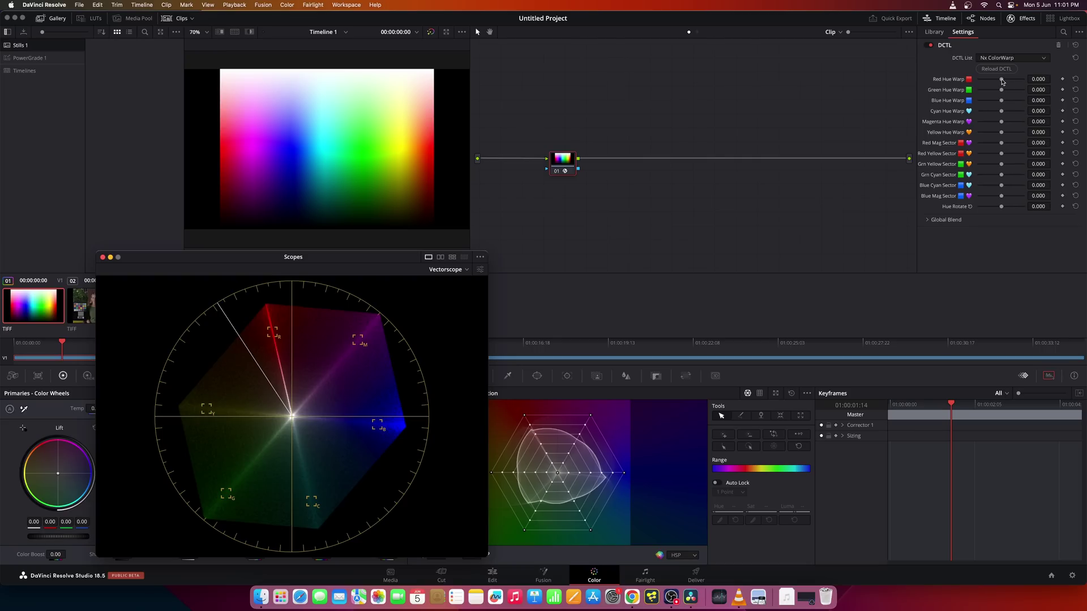
- Swing the chart's Red Hue Warp toward magenta and back, leaving it at 0.027
drag(1001, 79, 1026, 83)
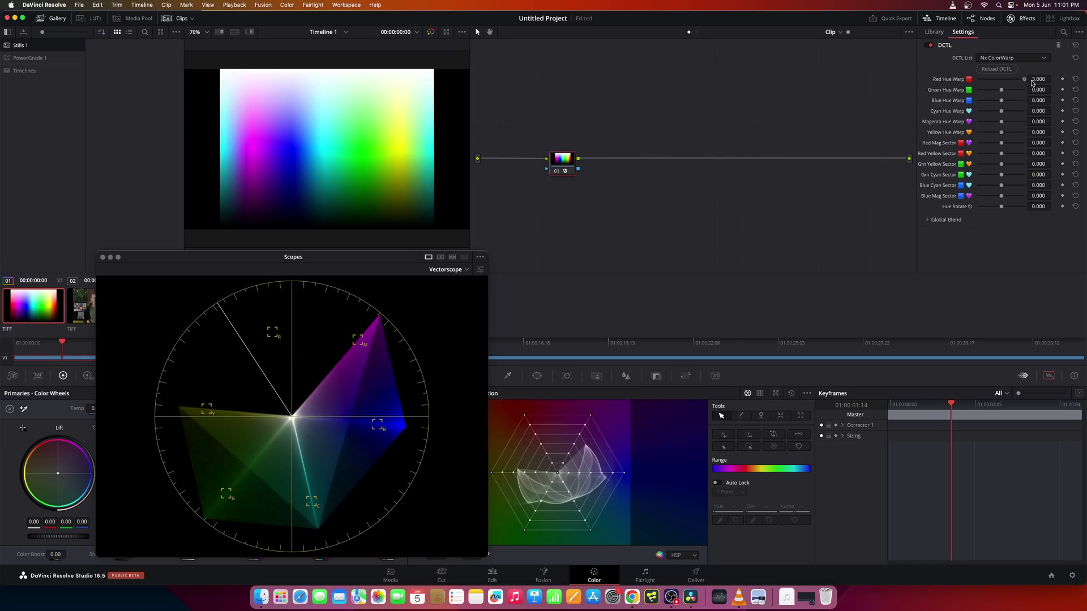
drag(1030, 83, 1002, 100)
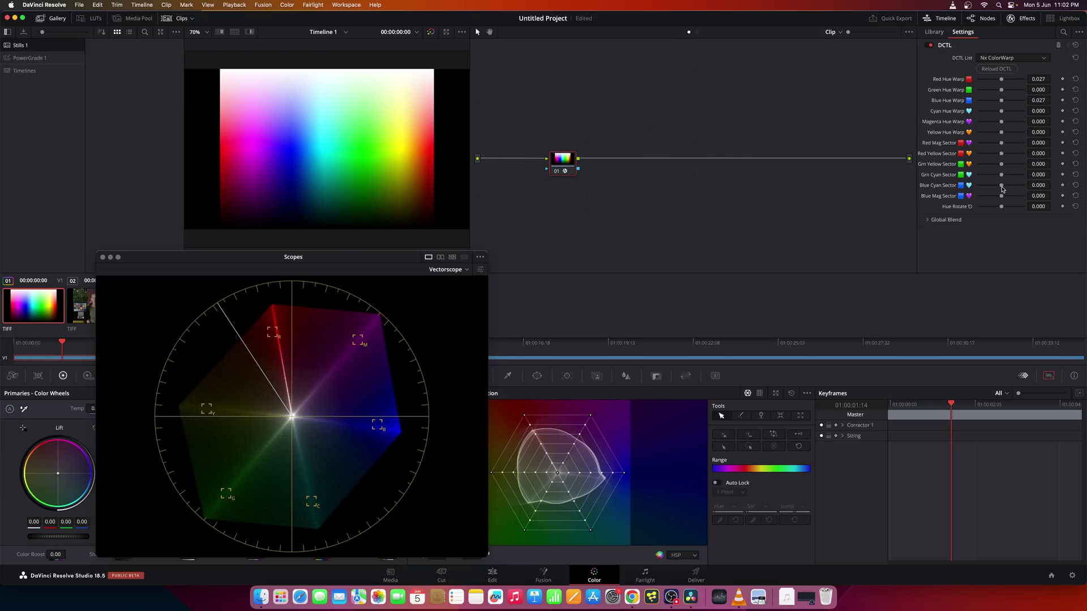
- Narrow the chart's Blue Cyan Sector, then bring it back near neutral at 0.027
drag(1002, 188, 973, 190)
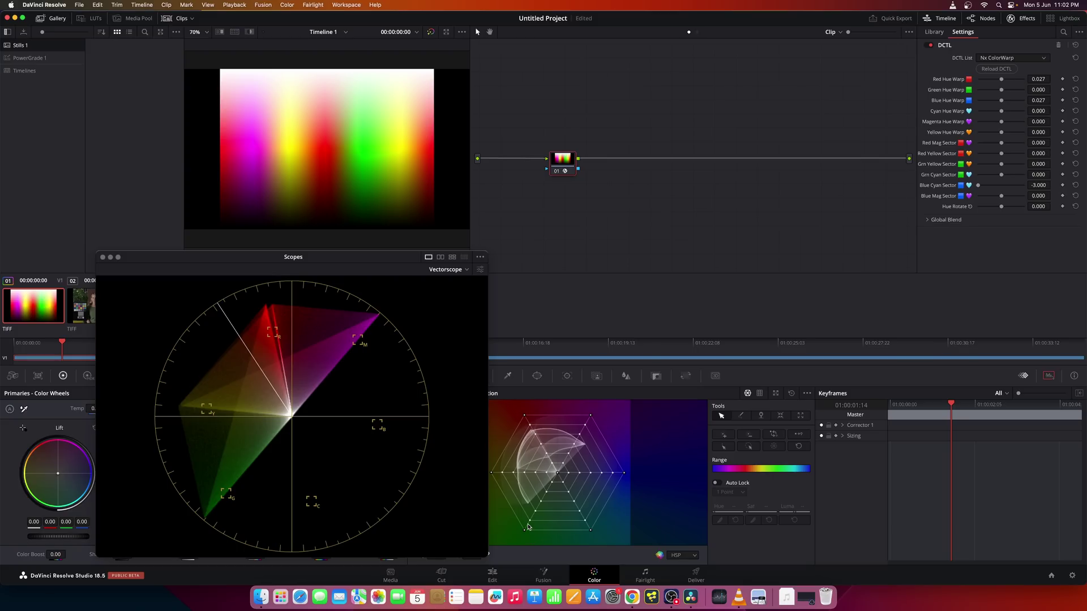
drag(978, 185, 1002, 166)
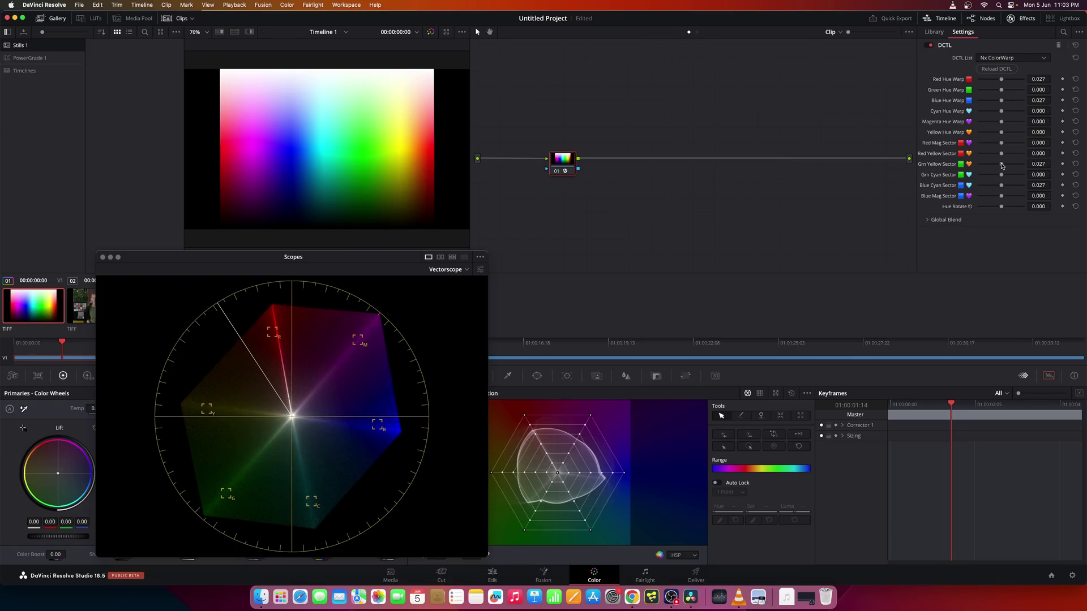
- Dock the scope, switch to the interview clip, add Nx ColorWarp to node 01, and float the vectorscope
click(102, 258)
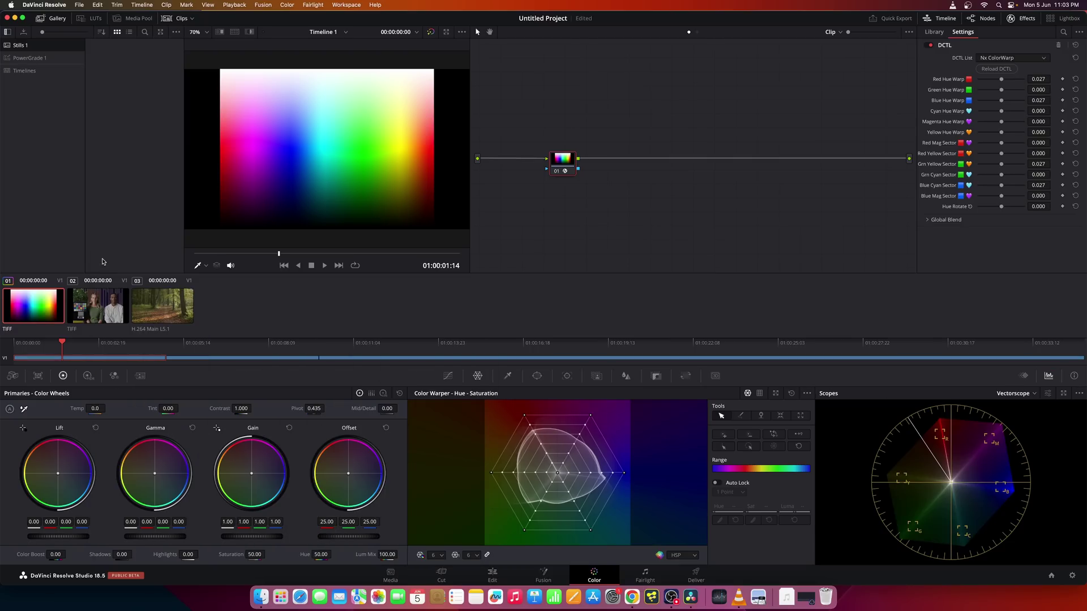
click(103, 310)
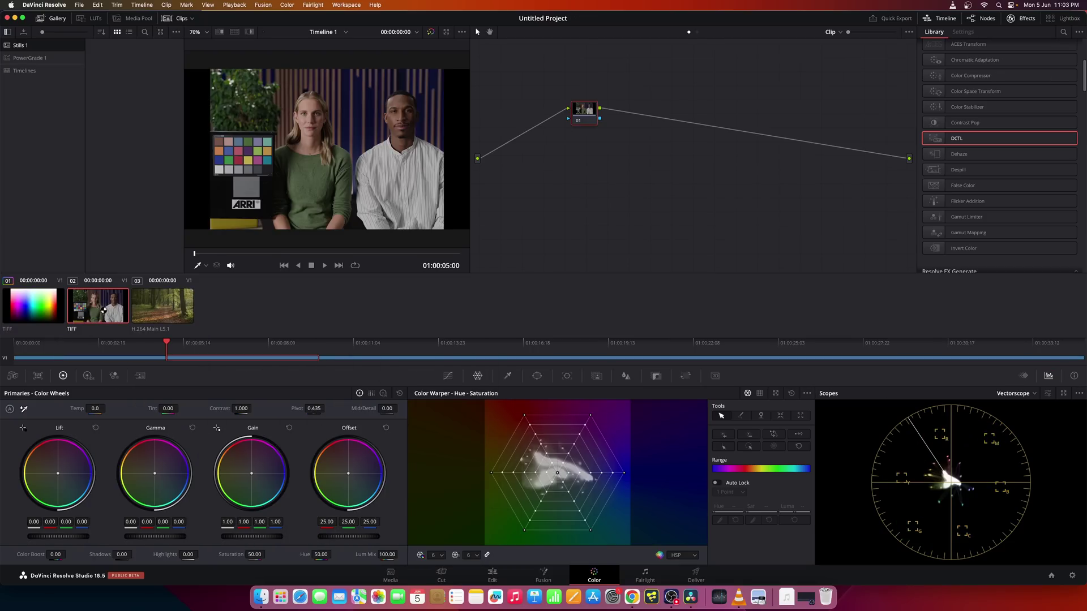
drag(962, 140, 583, 110)
click(1035, 59)
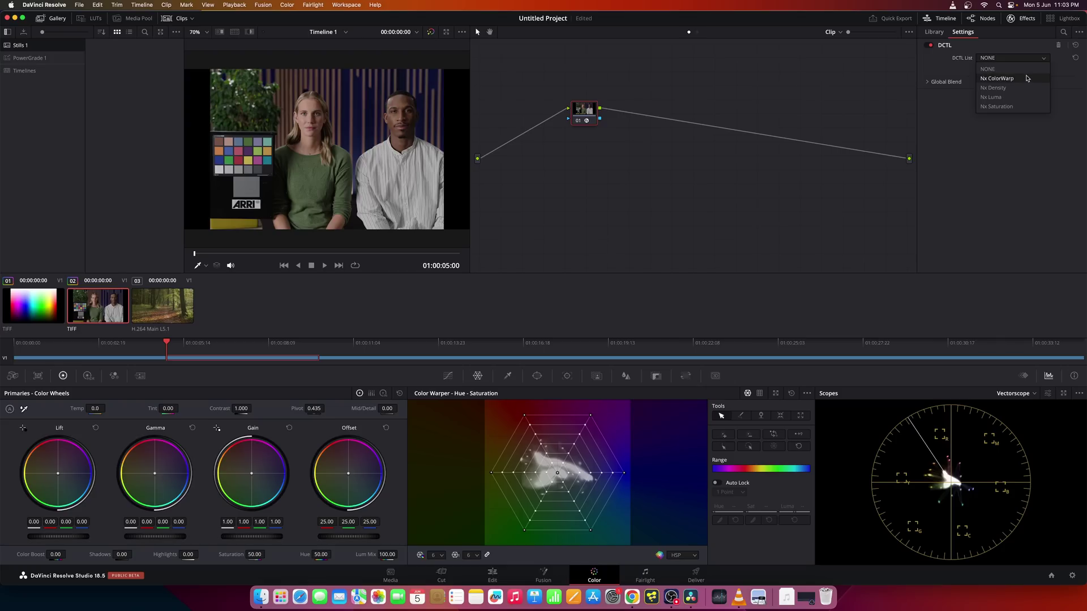
click(1025, 81)
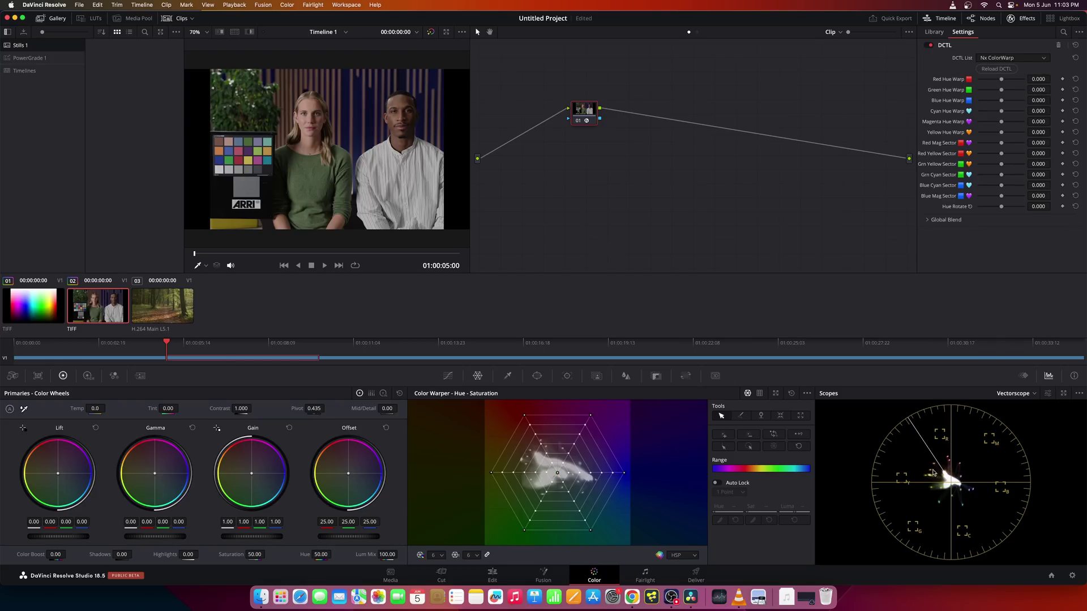
click(1064, 394)
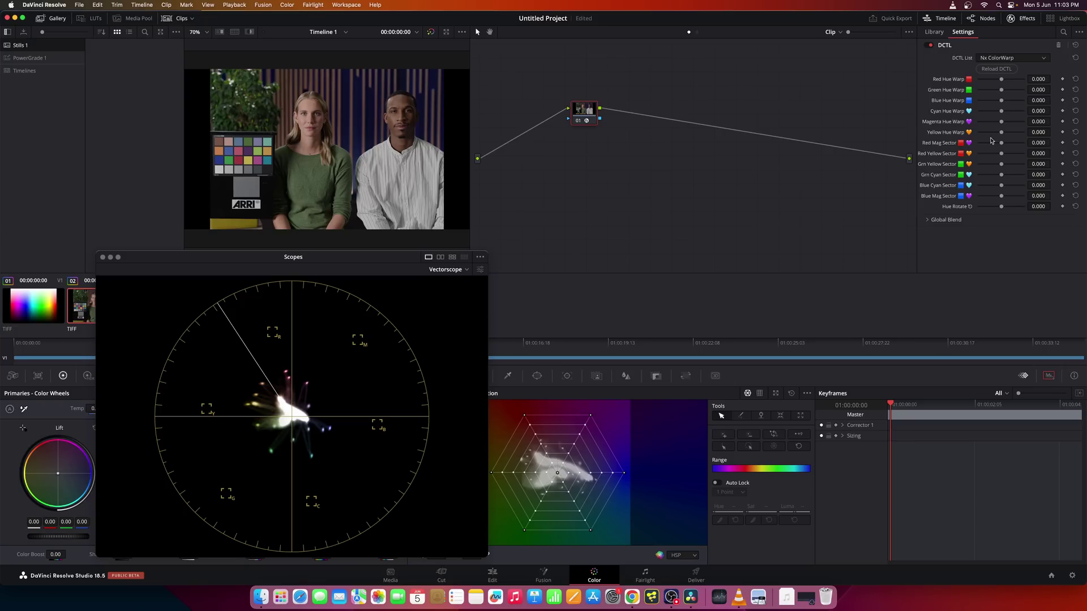
- Warp interview hues: Green -1.293, Magenta -1.623, Yellow 0.357, Red nudged, Blue Cyan Sector 0.414
drag(352, 259, 374, 258)
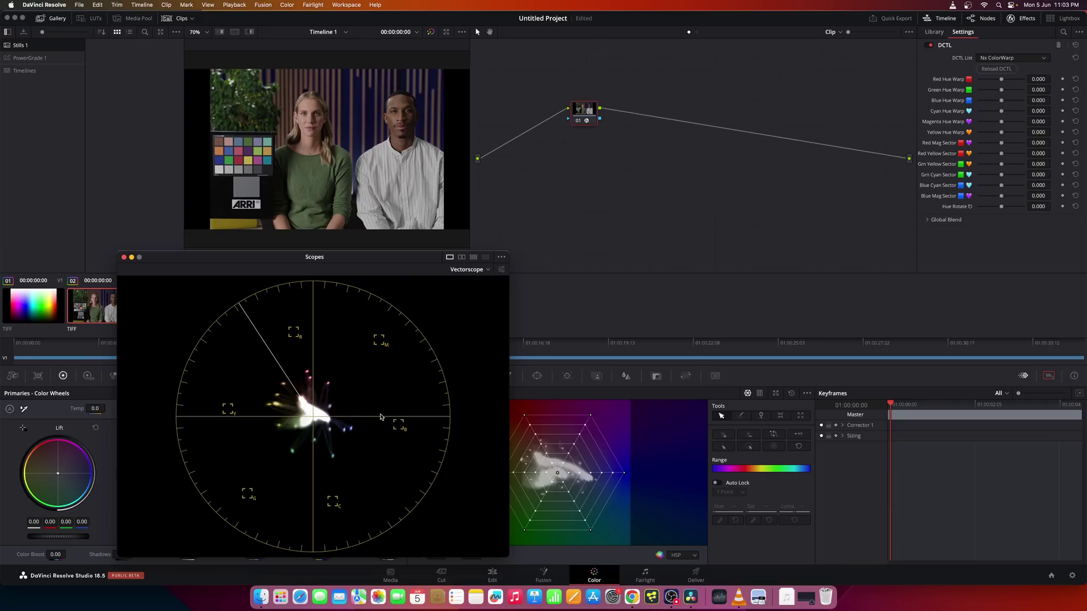
click(1006, 82)
drag(1001, 90, 1012, 91)
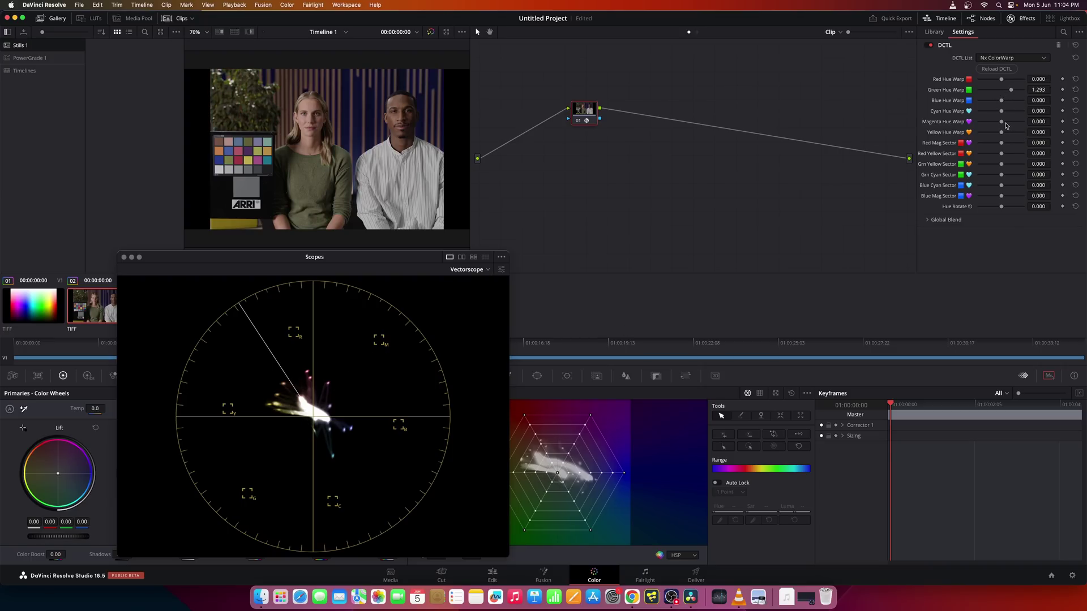
drag(1002, 125, 988, 122)
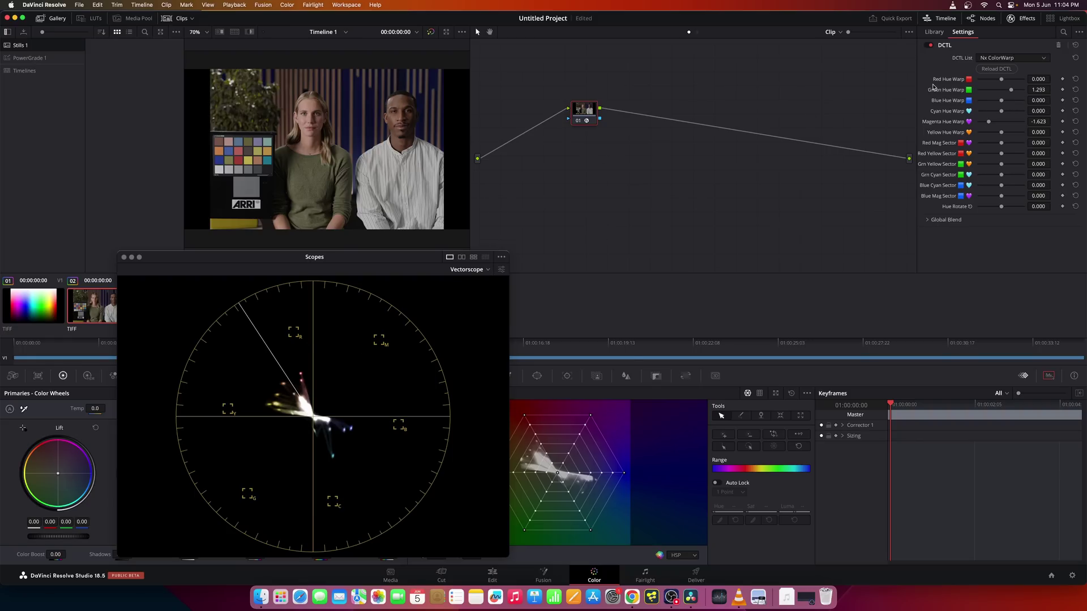
drag(1001, 81, 1001, 81)
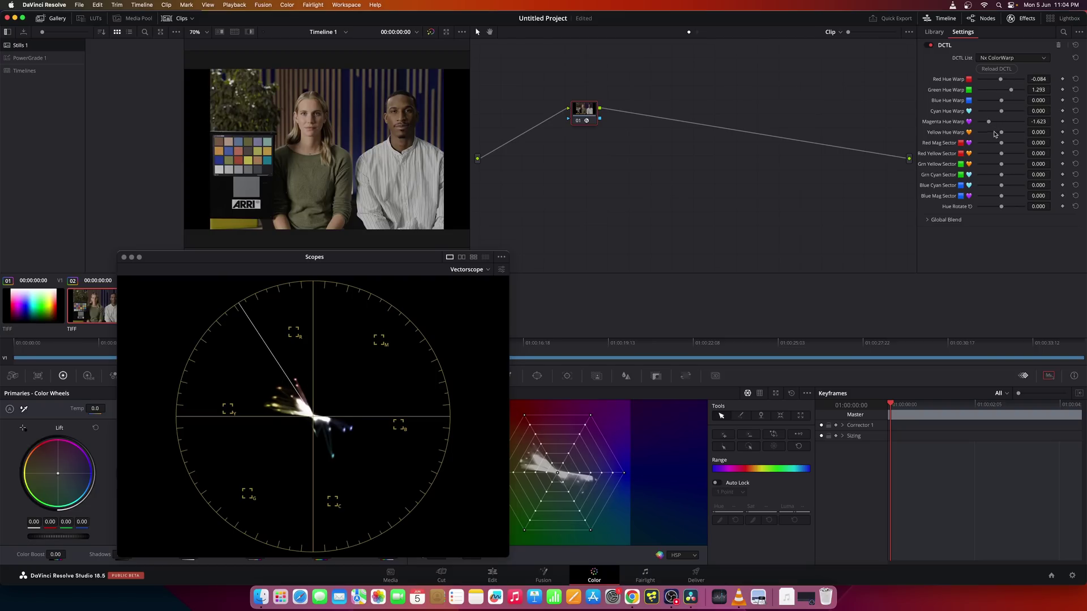
drag(1004, 135, 1005, 134)
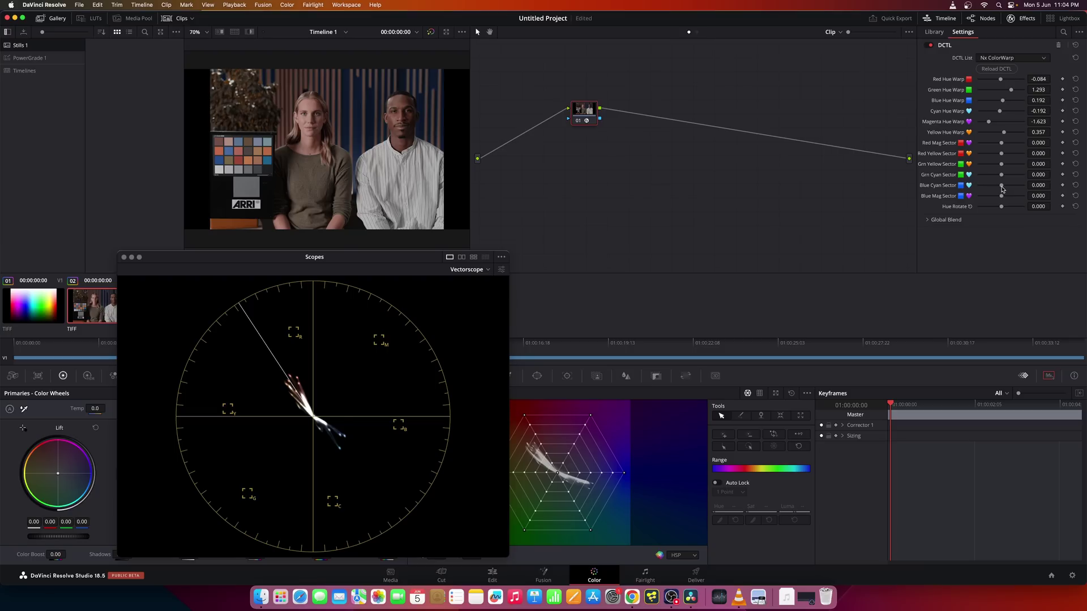
drag(1002, 190, 1005, 189)
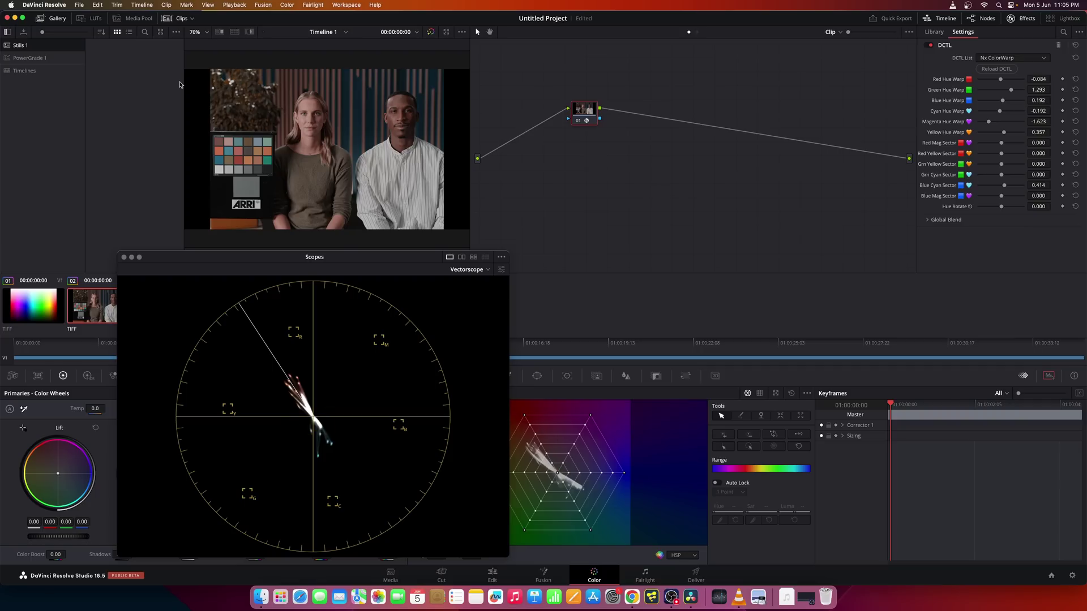
- From PowerGrade 1, apply the Analogous, Monochromatic, Split Complementary, then Triadic_1 grades to the interview clip
click(27, 59)
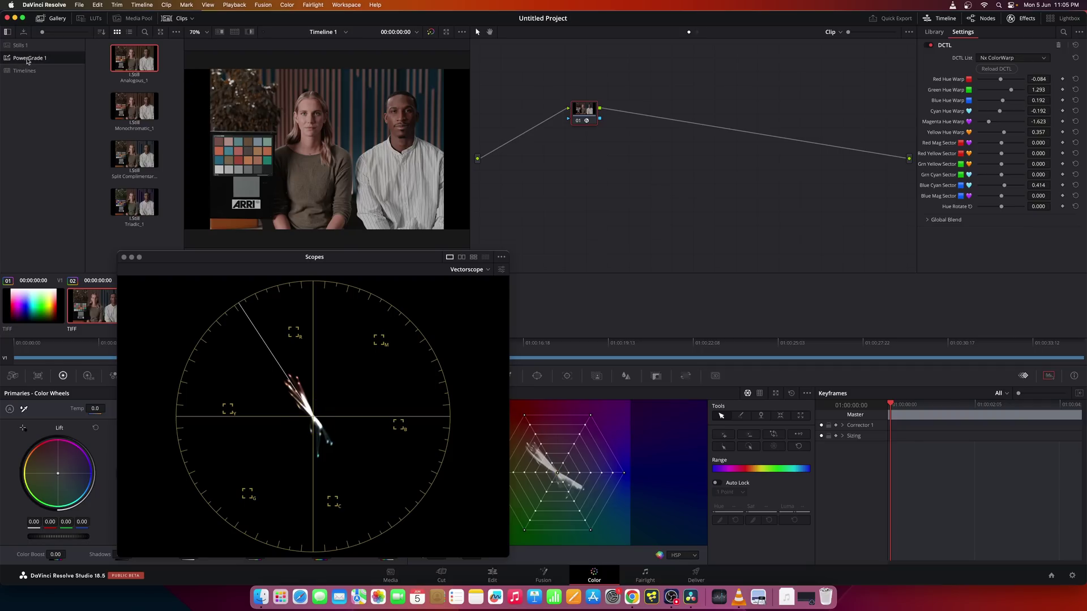
right_click(140, 62)
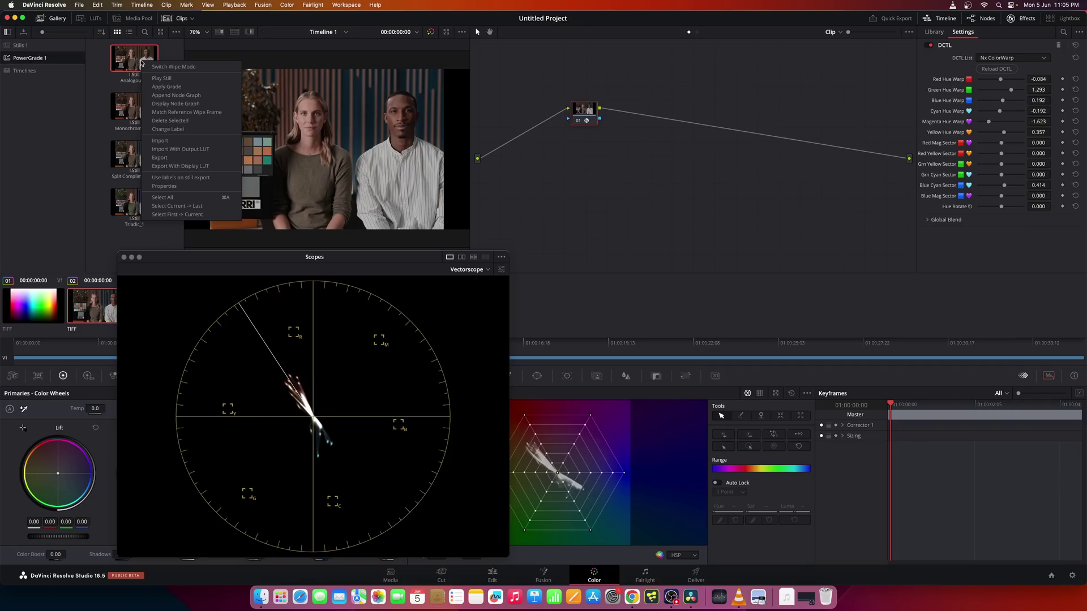
click(164, 86)
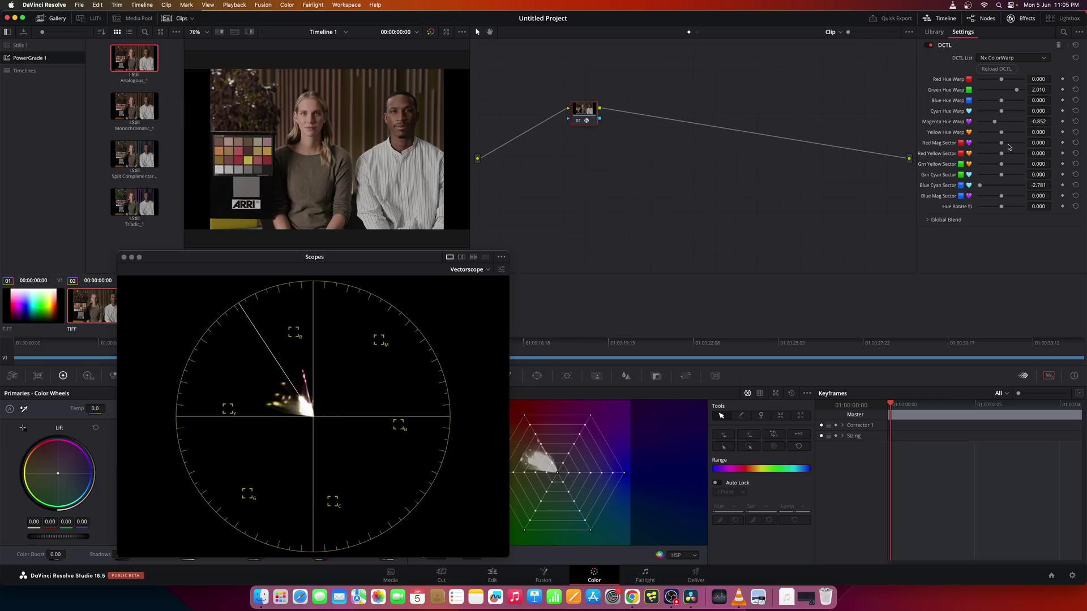
right_click(136, 110)
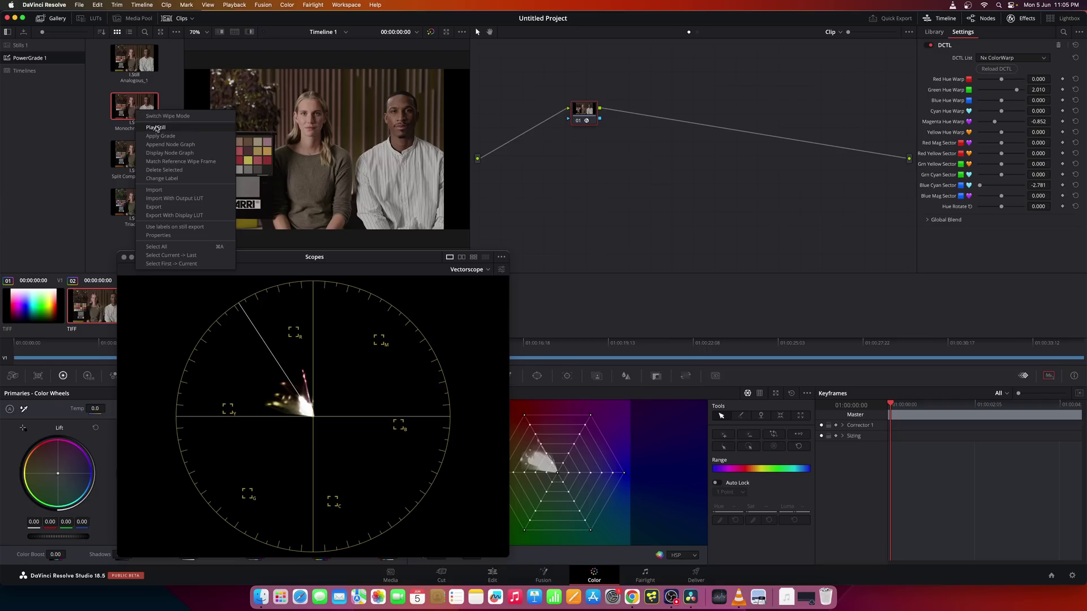
click(181, 137)
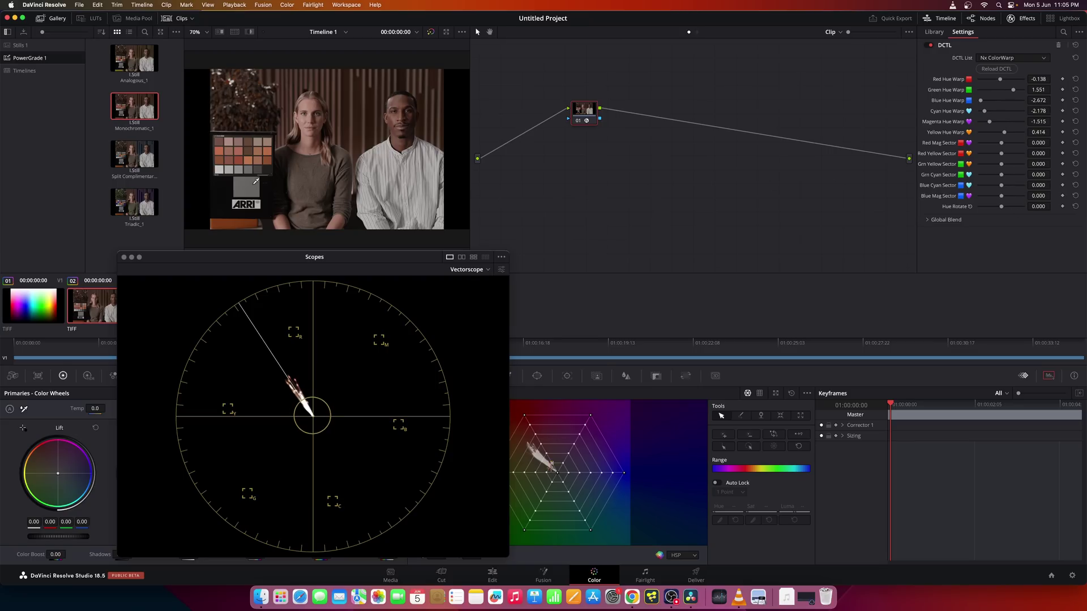
right_click(128, 158)
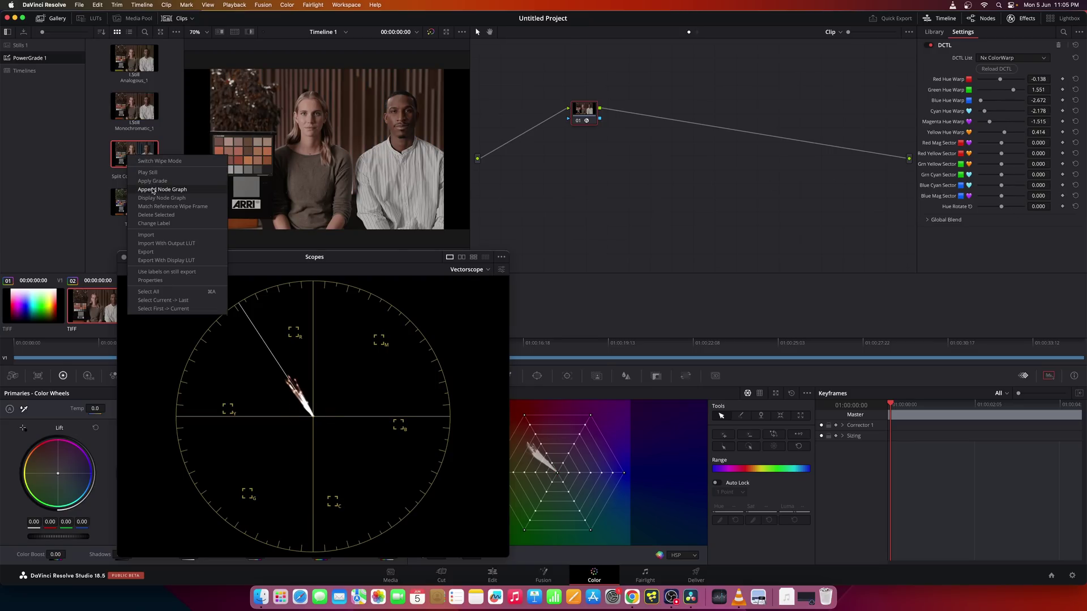
click(153, 182)
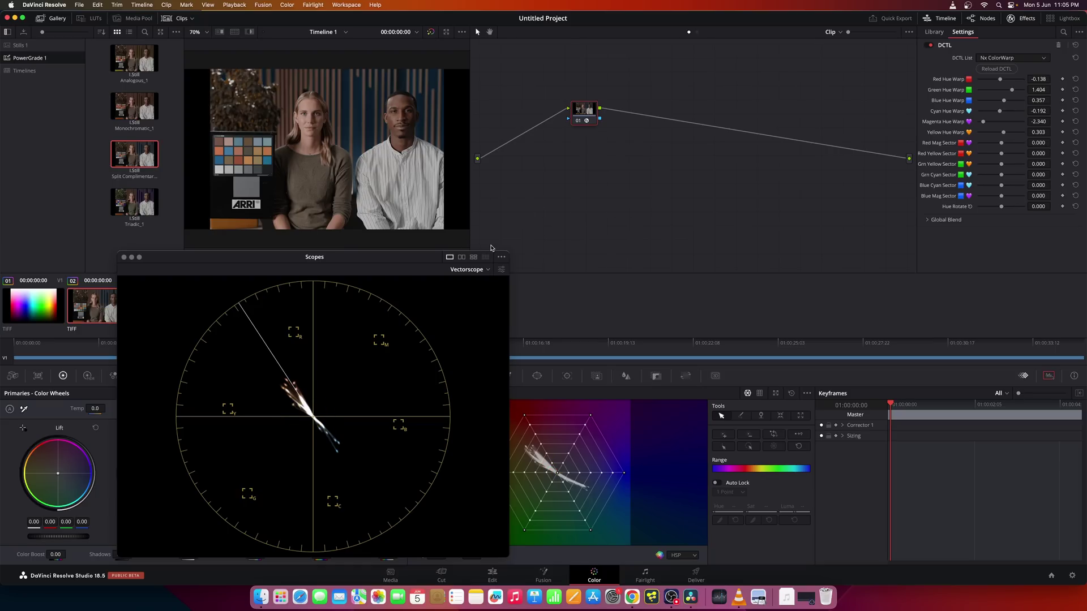
right_click(149, 215)
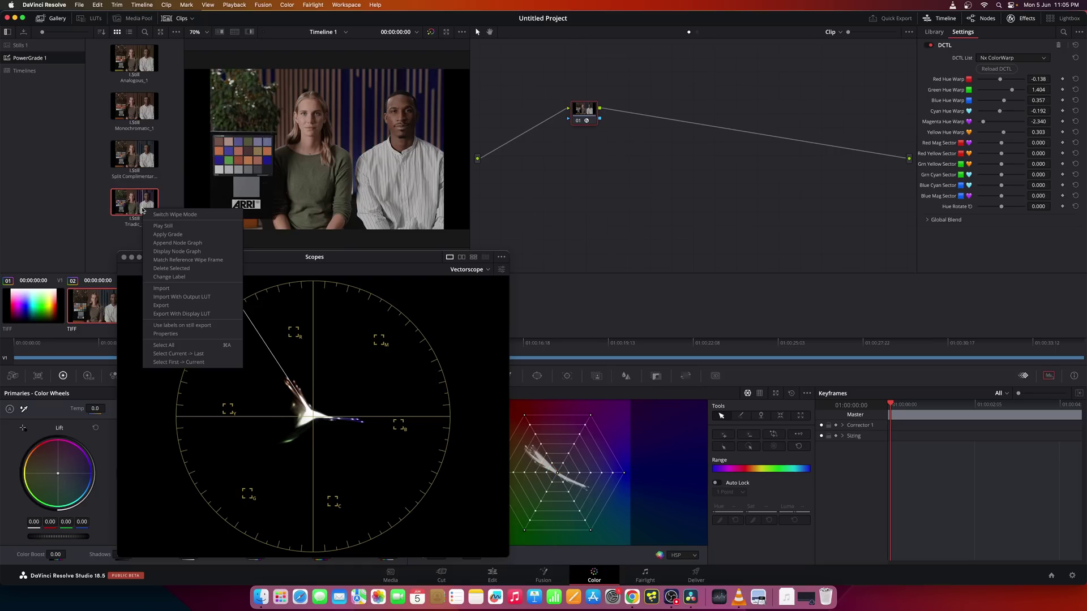
click(154, 236)
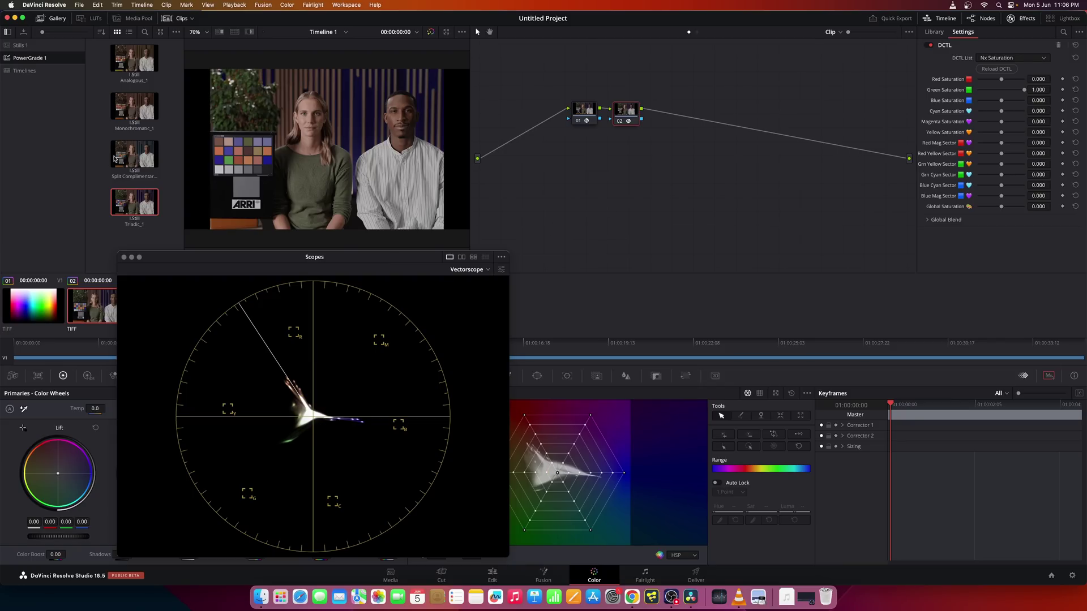
- Step up to clip 01, the colour gradient test chart
key(Up)
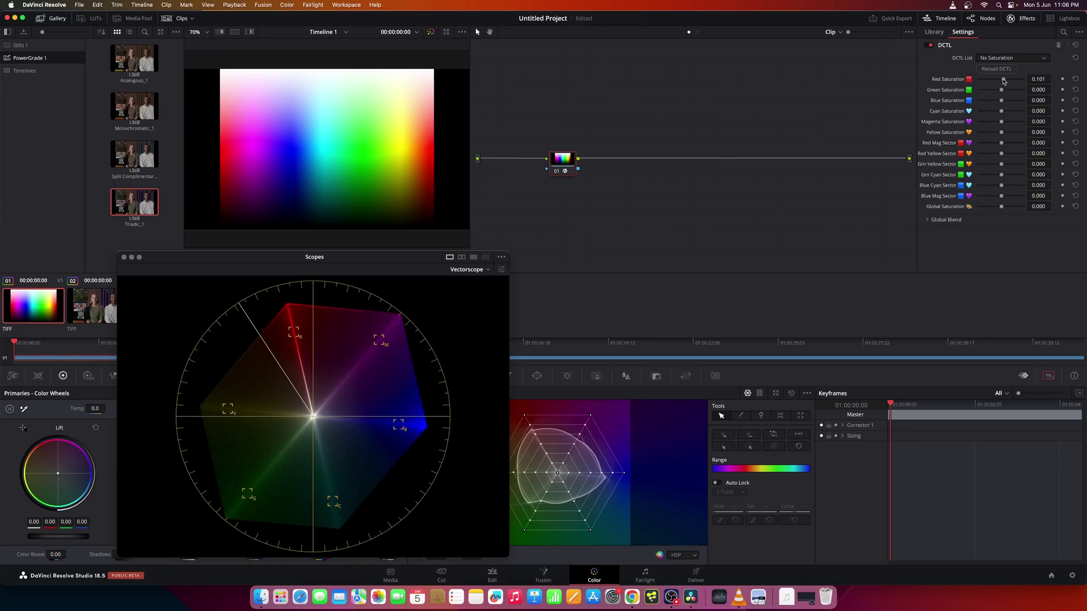
- Lower Red and Blue Saturation on the gradient, trying then resetting the Green-Cyan and Blue-Cyan sectors
mouse_move(1003, 81)
mouse_down()
mouse_move(970, 87)
mouse_move(997, 83)
mouse_move(980, 92)
mouse_move(999, 92)
mouse_up()
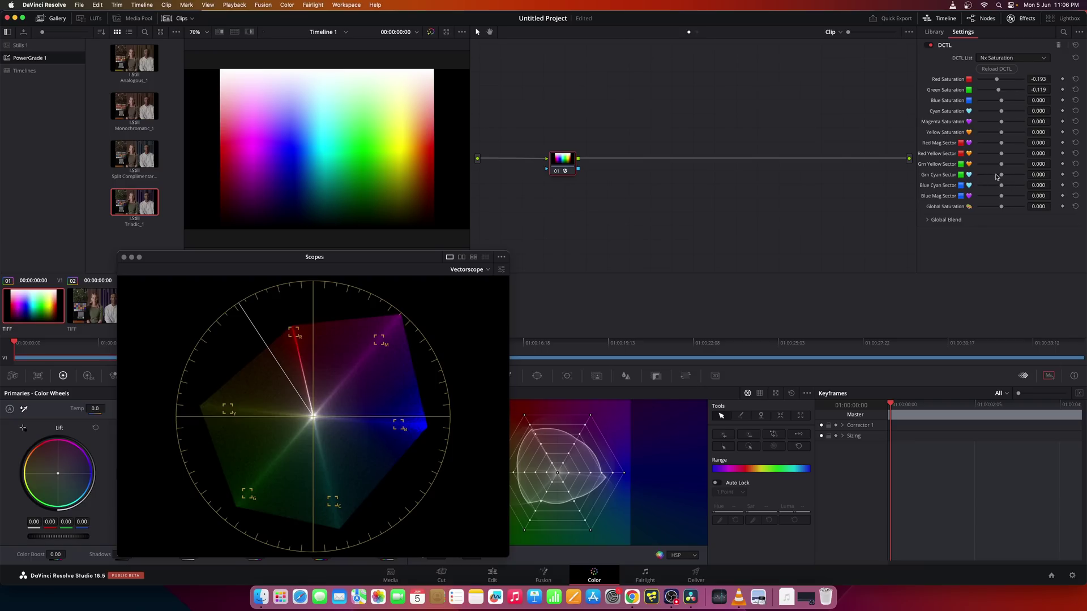
drag(1002, 176, 997, 176)
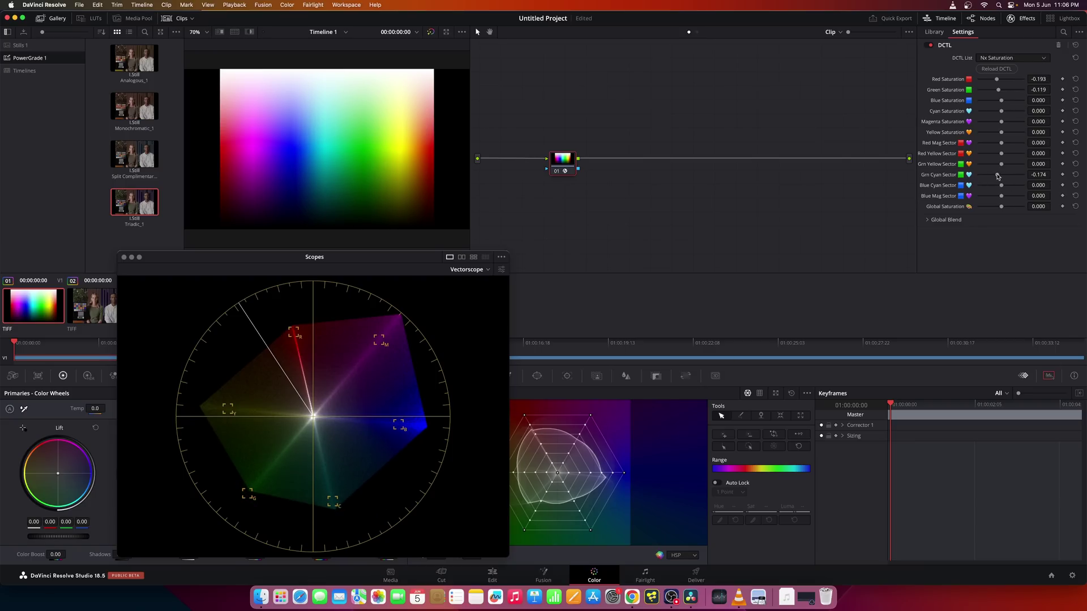
double_click(998, 176)
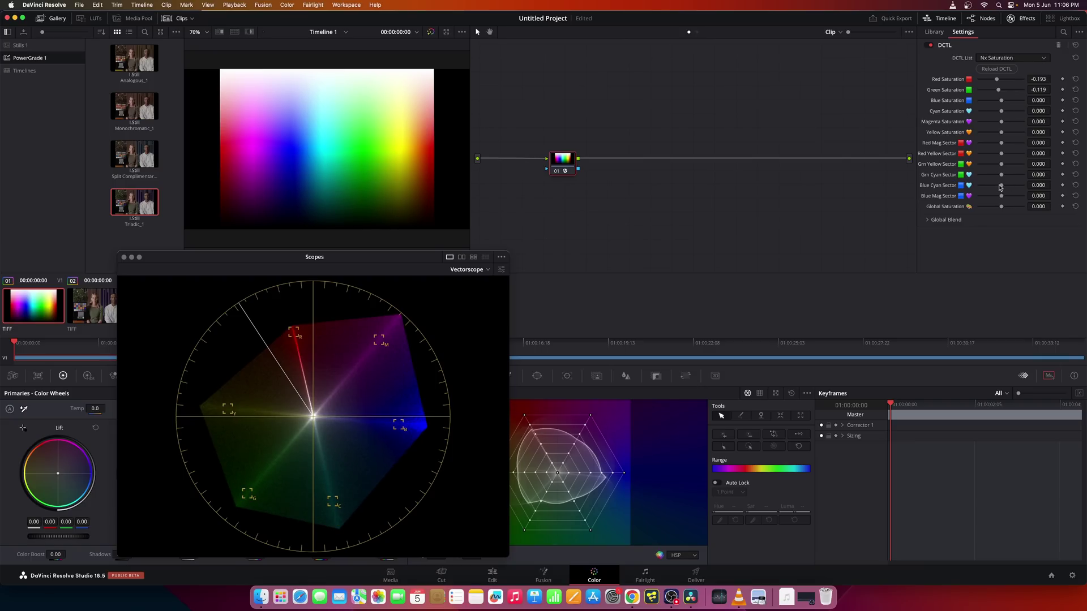
mouse_move(1000, 188)
mouse_down()
mouse_move(979, 189)
mouse_move(1000, 189)
mouse_up()
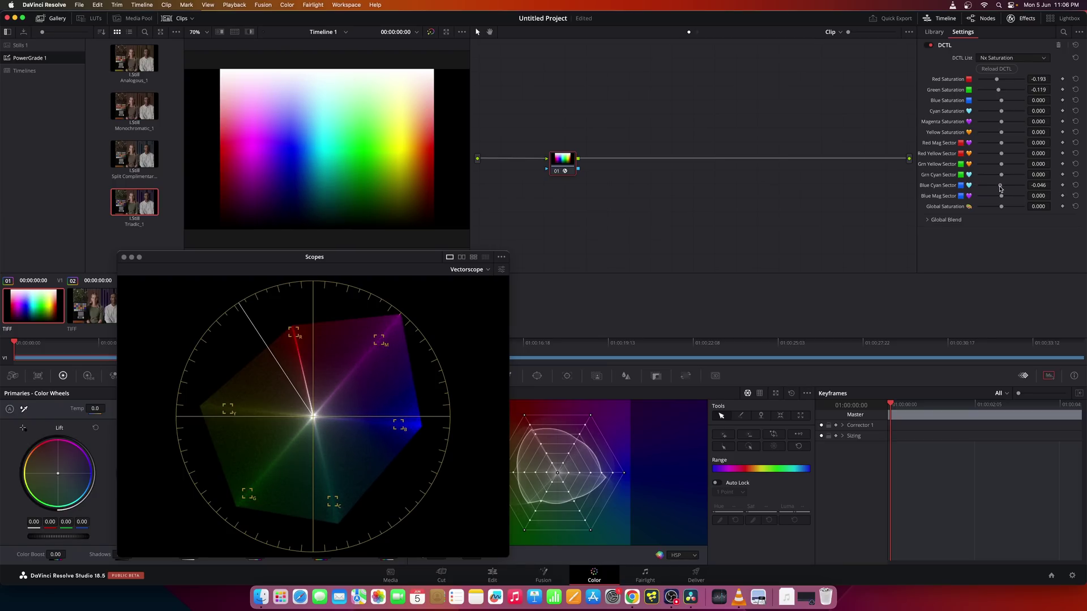
double_click(949, 187)
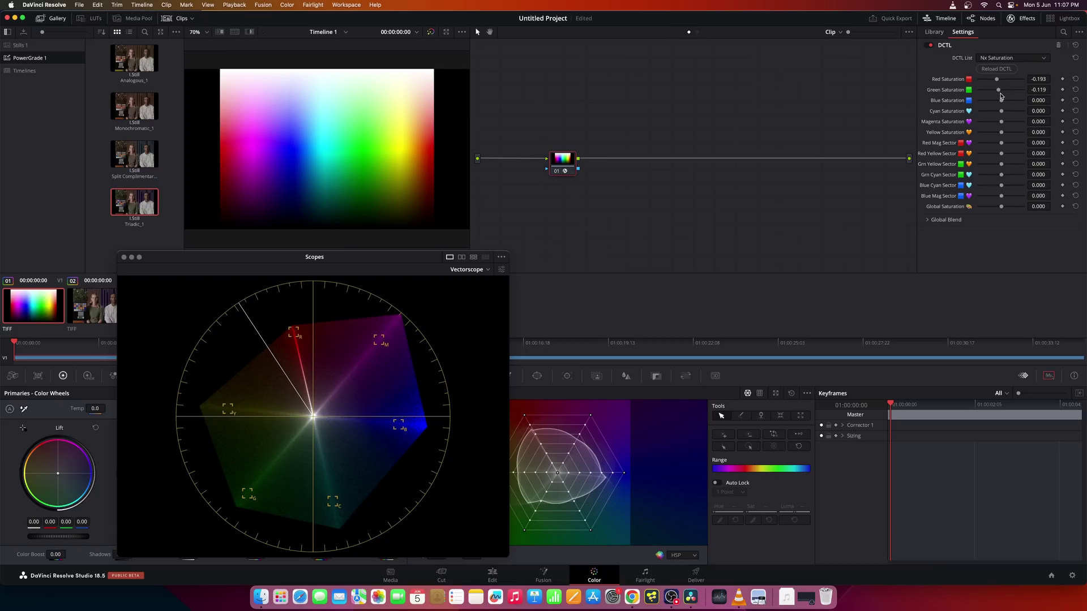
mouse_move(1000, 102)
mouse_down()
mouse_move(983, 104)
mouse_move(998, 103)
mouse_up()
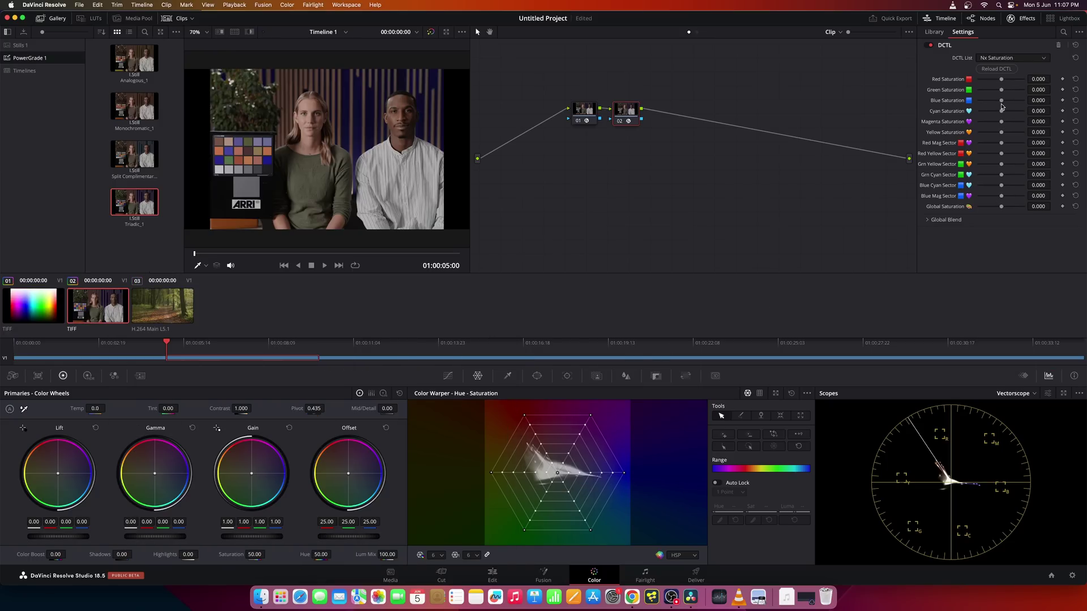
- Set interview Blue Saturation to -1.000, reset Yellow to zero, and raise Red to 0.211
drag(1002, 105, 956, 105)
drag(1002, 136, 974, 136)
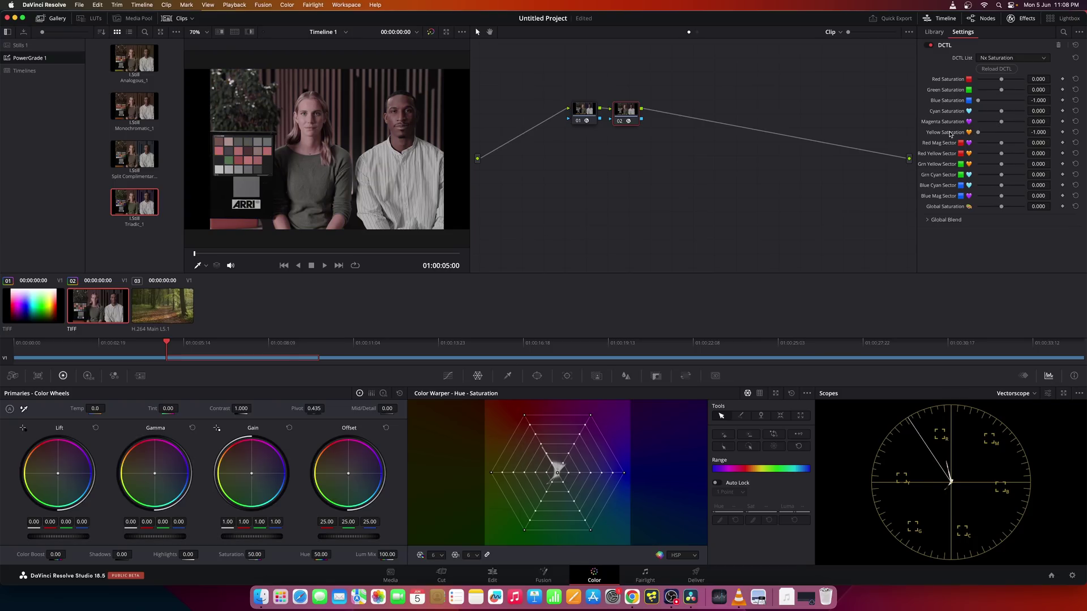
double_click(951, 135)
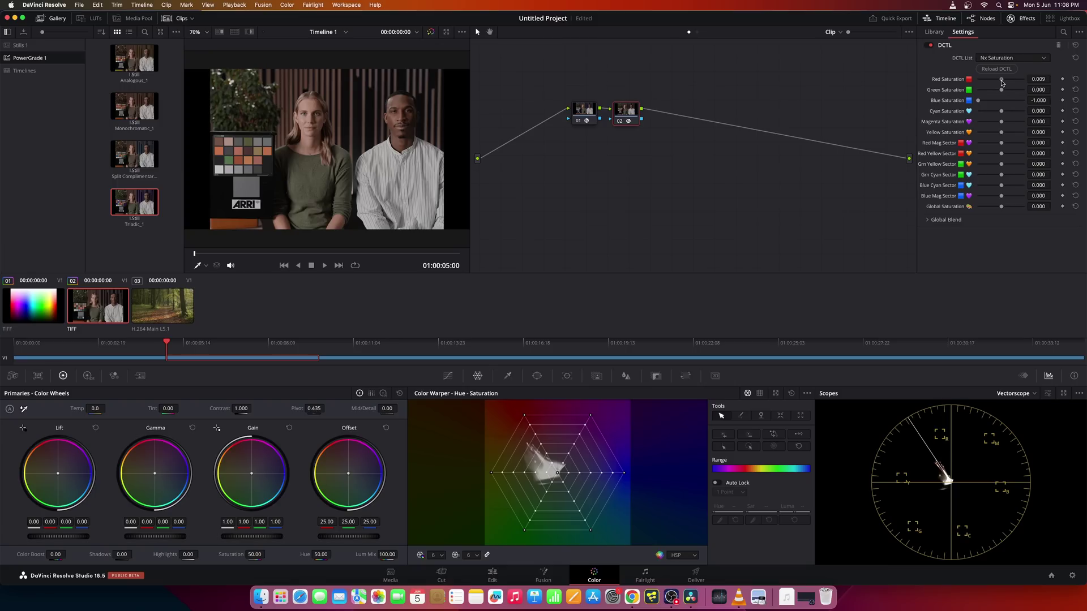
mouse_move(1002, 83)
mouse_down()
mouse_move(1015, 83)
mouse_move(1006, 83)
mouse_up()
click(1002, 58)
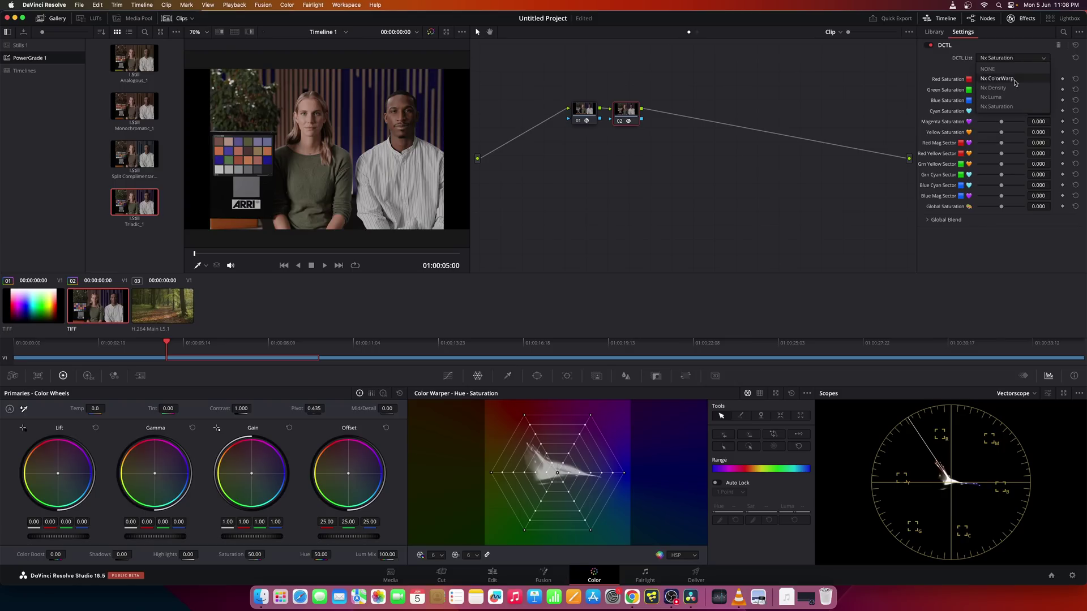
- Apply Nx Luma to the second node, zero the colour luma values and set Global Luma to -0.028
click(1013, 99)
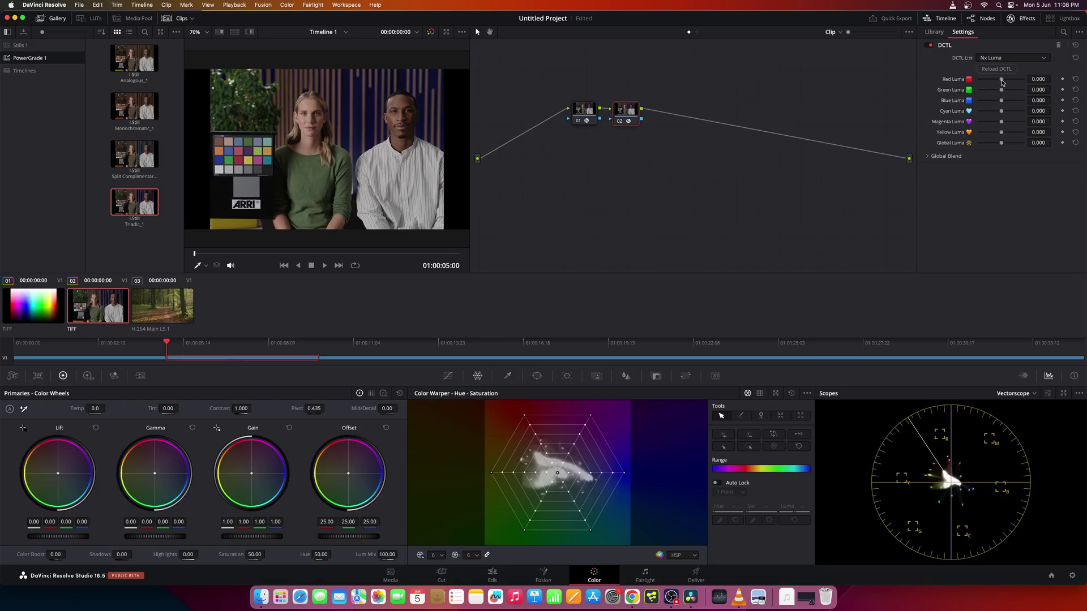
drag(1002, 82, 1005, 112)
double_click(964, 90)
double_click(957, 102)
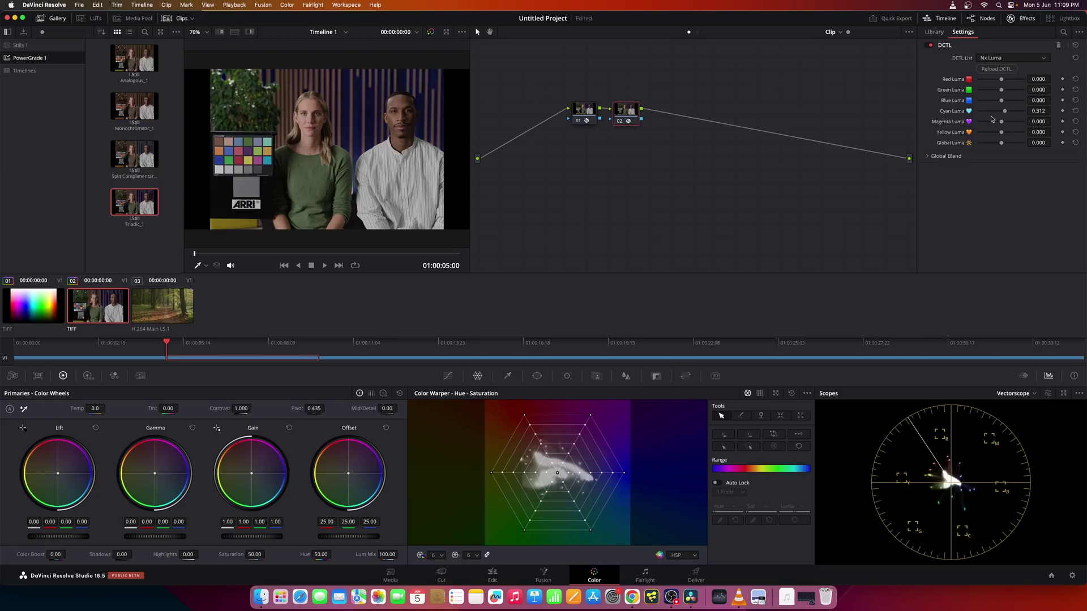
double_click(961, 114)
mouse_move(1002, 145)
mouse_down()
mouse_move(1011, 145)
mouse_move(1000, 146)
mouse_up()
click(1013, 58)
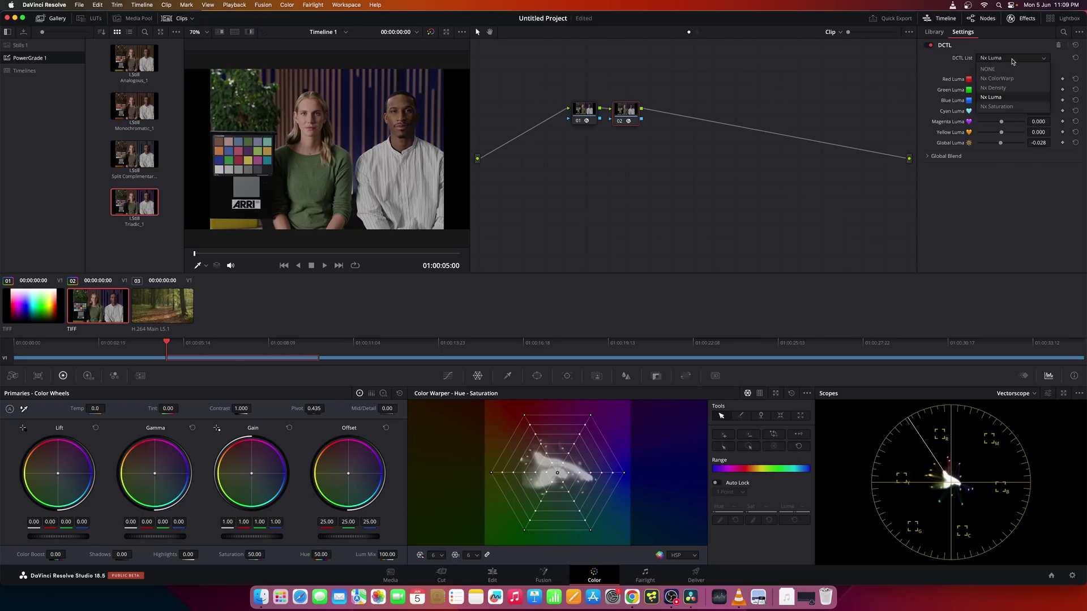
- Apply Nx Density, try then reset the red, green and blue density, and lower Global Saturation to -0.119
click(1015, 88)
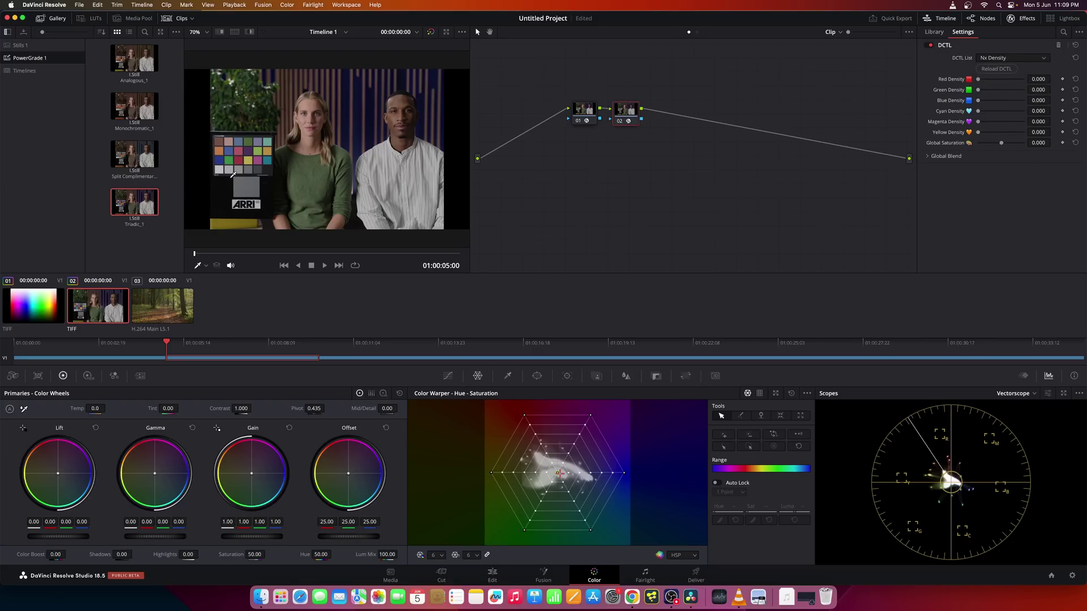
scroll(242, 178, up, 2)
scroll(242, 179, left, 3)
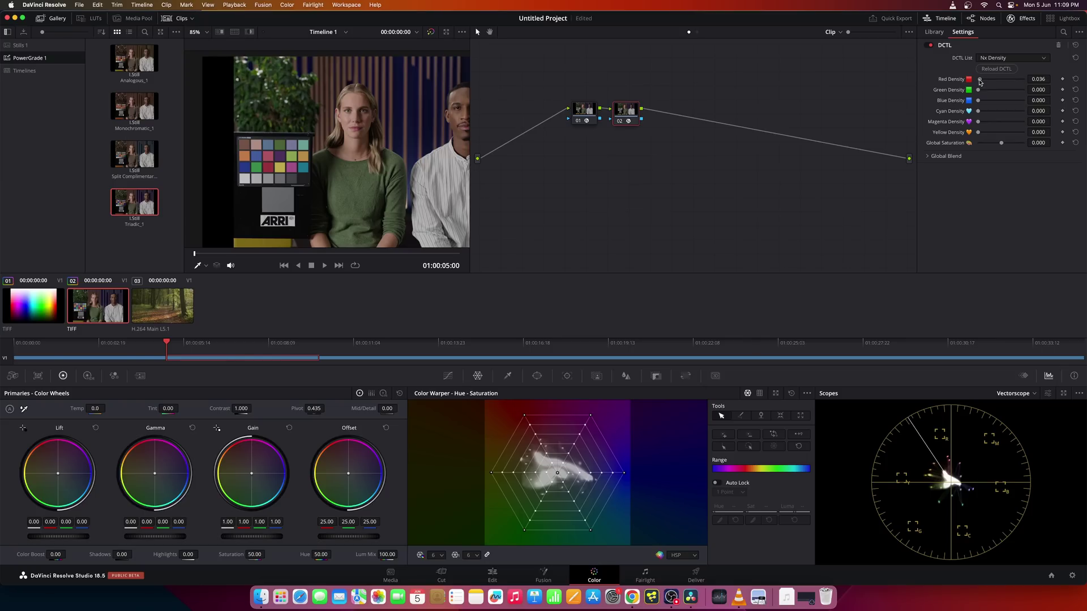
mouse_move(980, 82)
mouse_down()
mouse_move(994, 83)
mouse_move(952, 86)
mouse_move(1024, 90)
mouse_move(976, 97)
mouse_up()
double_click(1000, 89)
mouse_move(1000, 100)
mouse_down()
mouse_move(983, 112)
mouse_move(994, 114)
mouse_up()
double_click(999, 100)
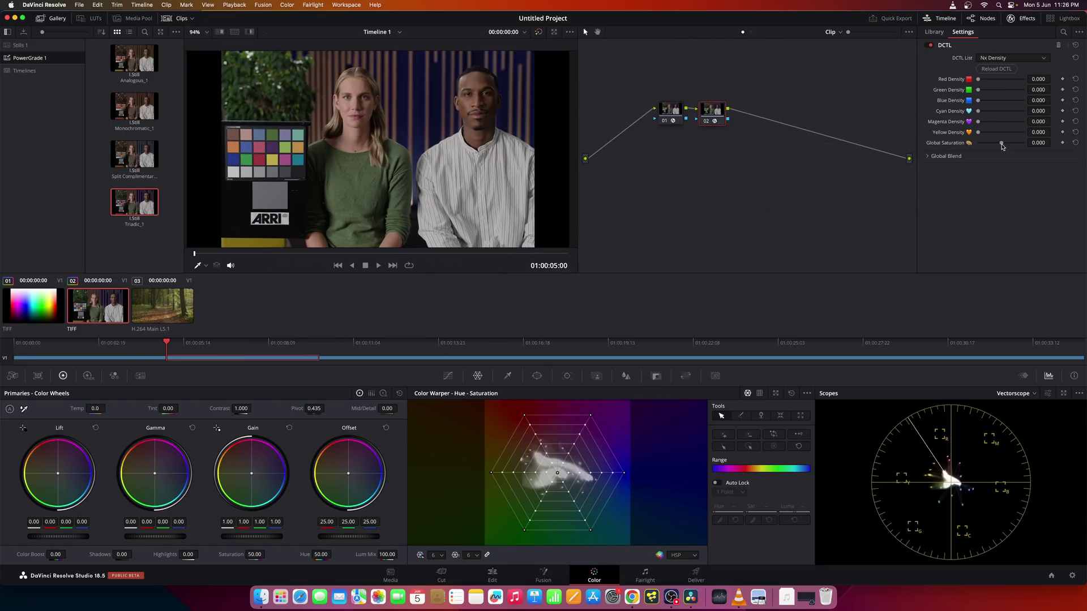
mouse_move(1001, 145)
mouse_down()
mouse_move(1013, 146)
mouse_move(997, 145)
mouse_up()
- Reset Global Saturation to 0.000, keeping Nx Density selected in the DCTL List
double_click(996, 145)
click(1013, 58)
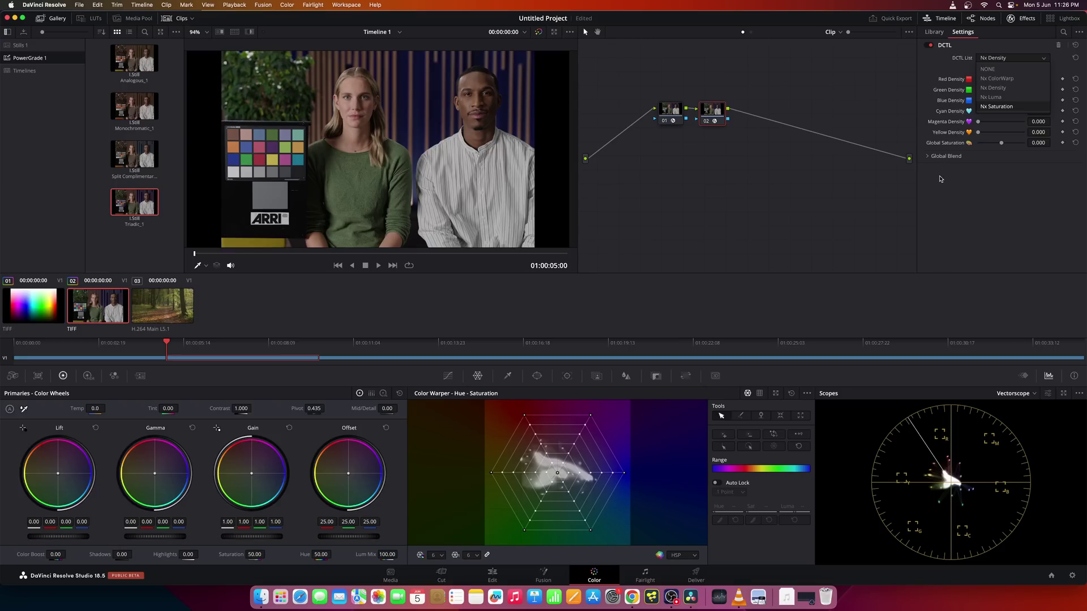
click(955, 194)
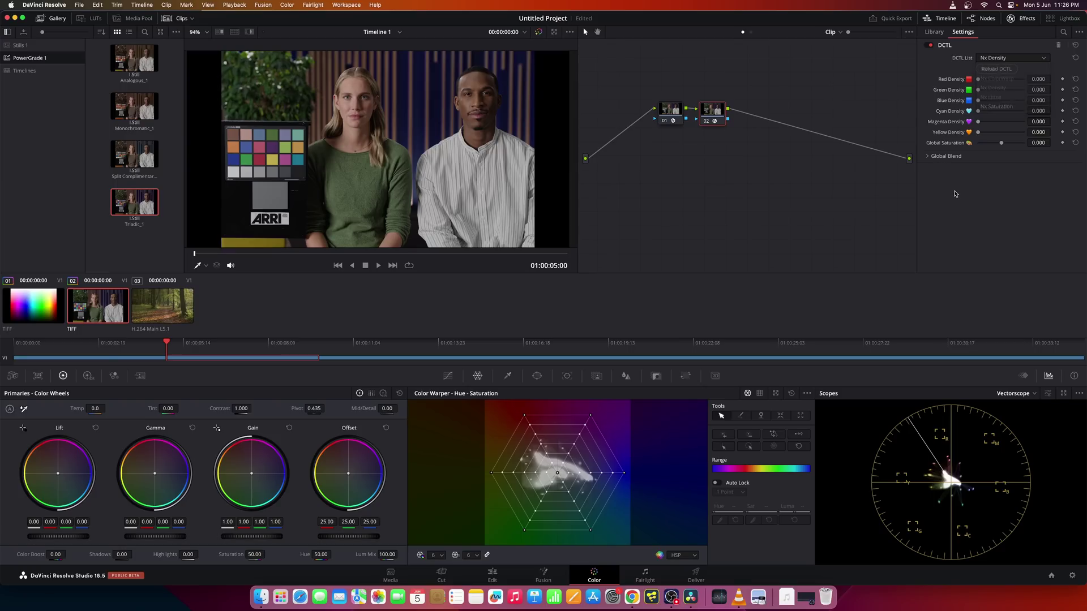